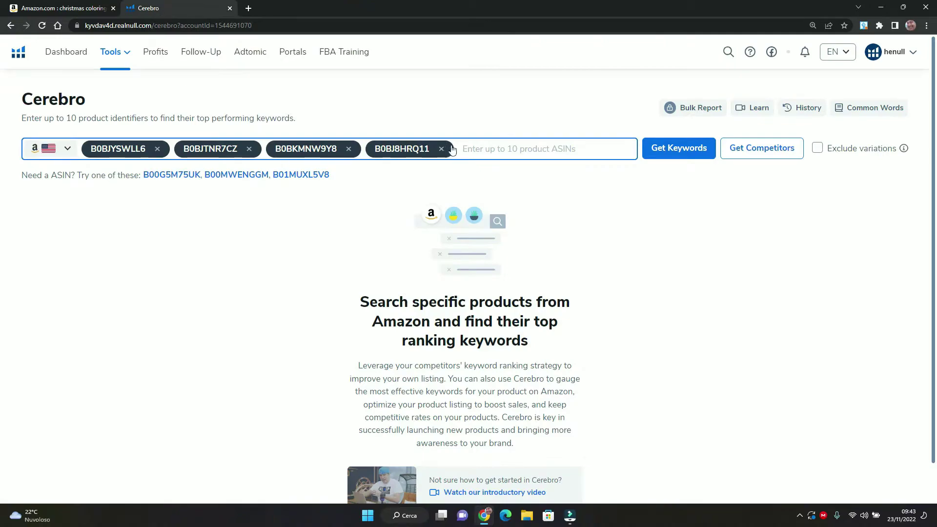
- Paste the copied ASIN B0BM3Q48R1 into the Cerebro search, and add B0BK39TBSB from the two-bears coloring book in the Amazon results
{"action": "right_click", "coordinate": [472, 149]}
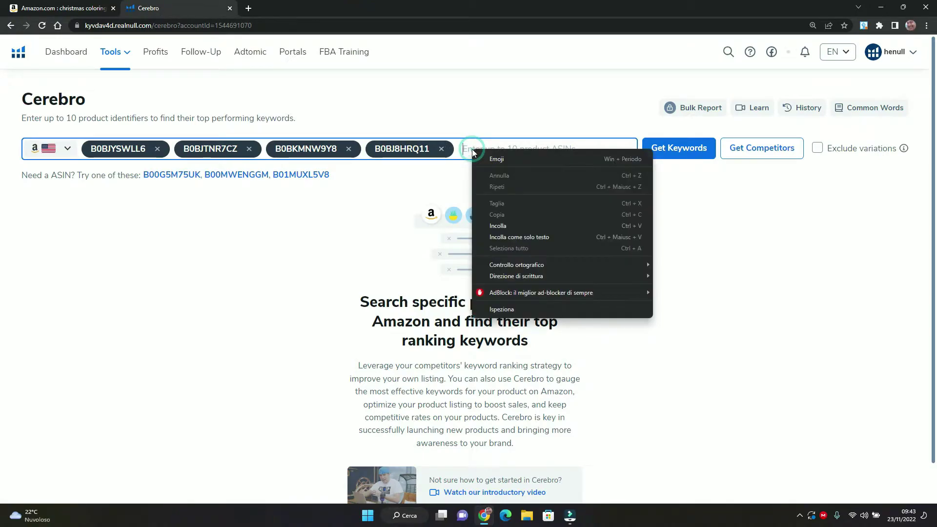
{"action": "left_click", "coordinate": [509, 228]}
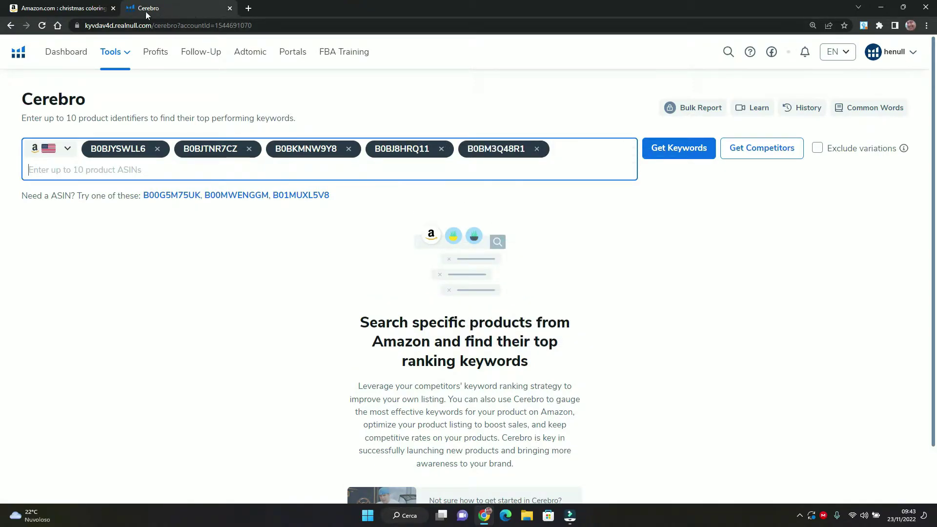
{"action": "left_click", "coordinate": [63, 9]}
{"action": "mouse_move", "coordinate": [438, 235]}
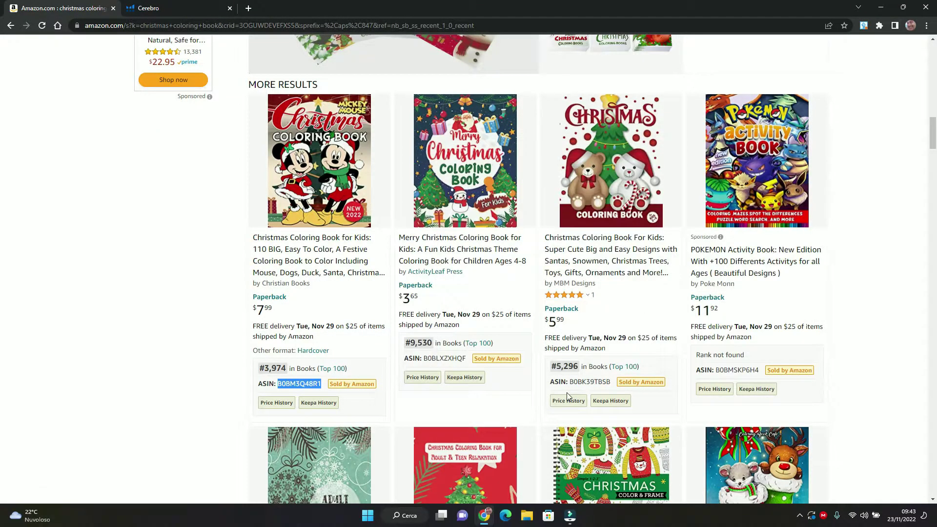
{"action": "left_click_drag", "start_coordinate": [569, 382], "coordinate": [614, 385]}
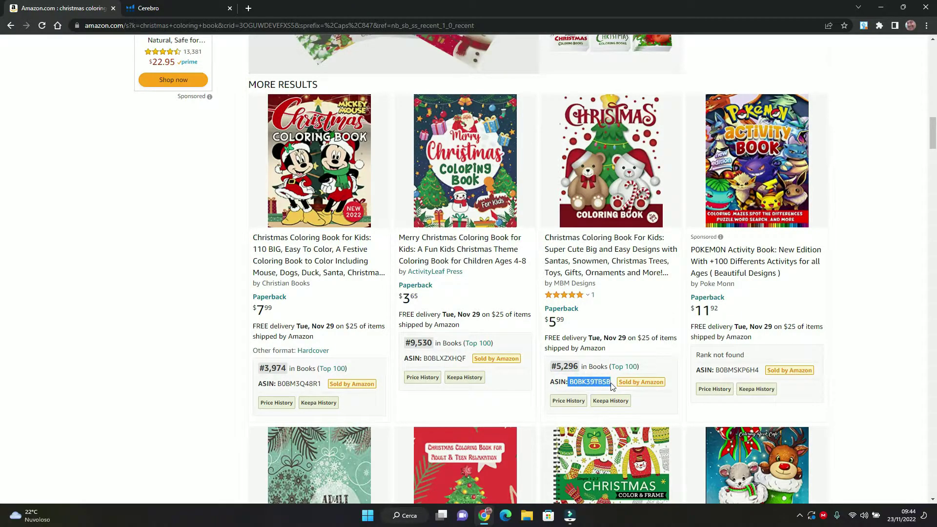
{"action": "right_click", "coordinate": [604, 383]}
{"action": "left_click", "coordinate": [623, 394]}
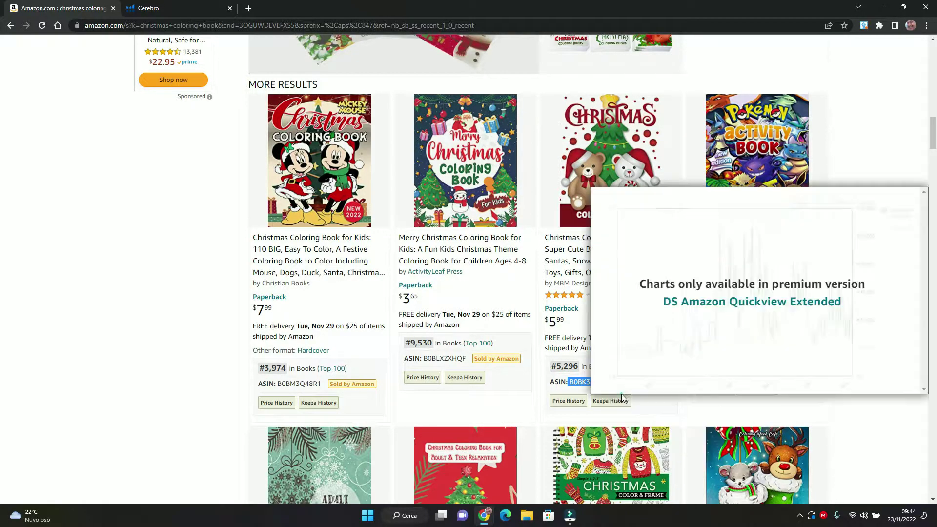
{"action": "left_click", "coordinate": [173, 6]}
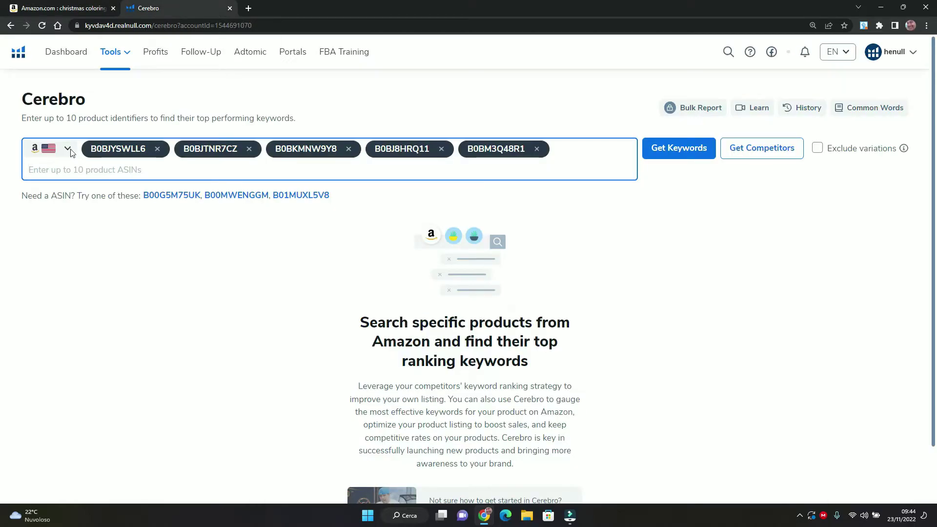
{"action": "right_click", "coordinate": [49, 169]}
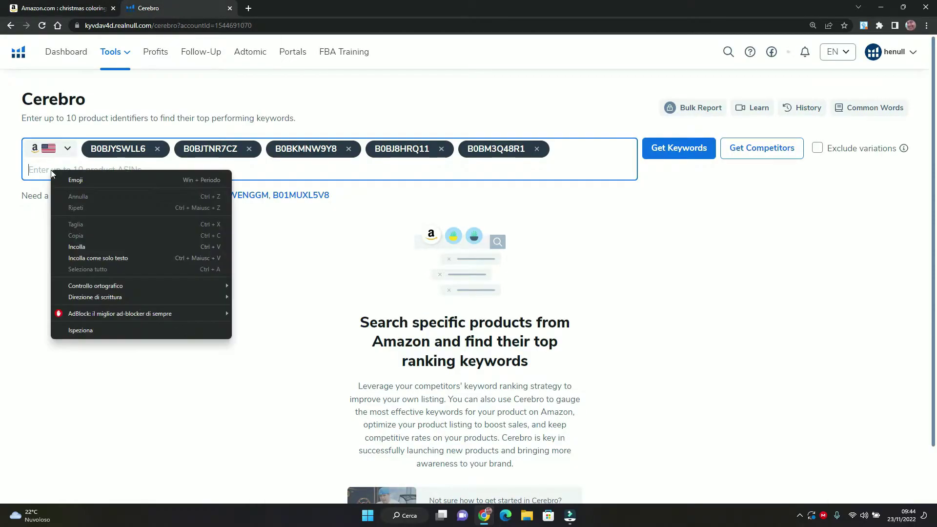
{"action": "left_click", "coordinate": [93, 245]}
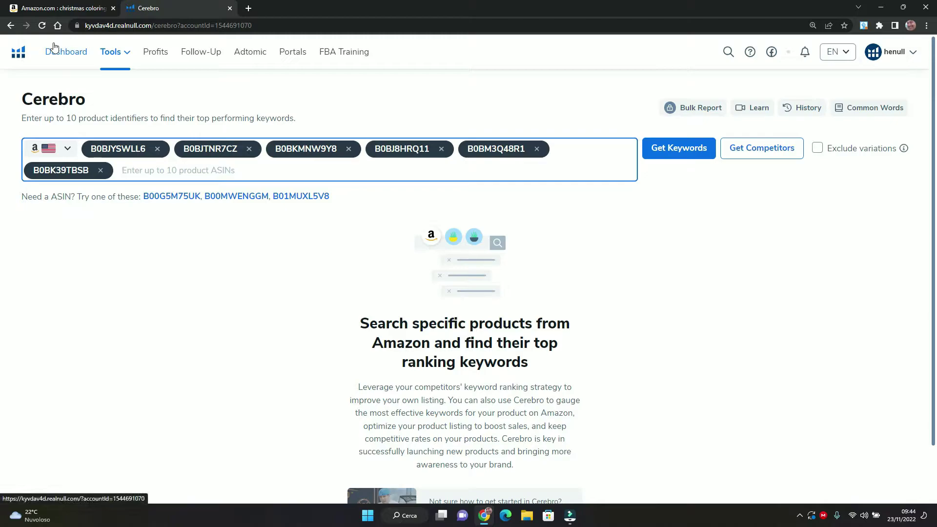
- Copy the ASIN B0BJYQ3R7V of the Cute Christmas coloring book from the Amazon results and add it to the Cerebro search
{"action": "left_click", "coordinate": [21, 5]}
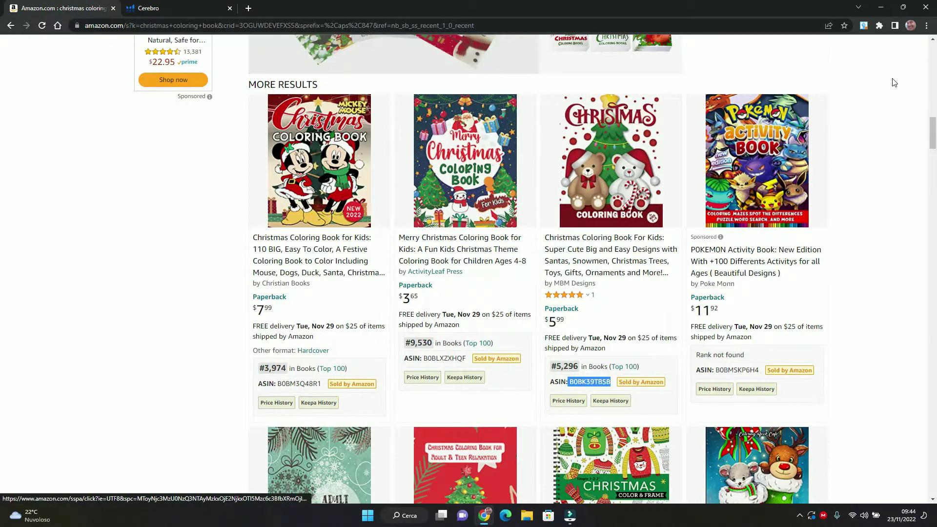
{"action": "left_click_drag", "start_coordinate": [934, 133], "coordinate": [935, 159]}
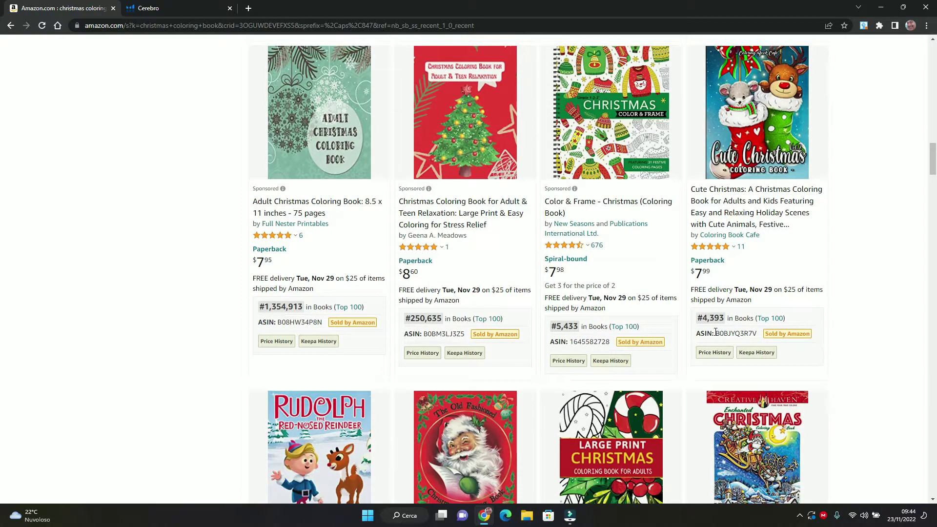
{"action": "left_click_drag", "start_coordinate": [715, 332], "coordinate": [752, 335]}
{"action": "right_click", "coordinate": [751, 337]}
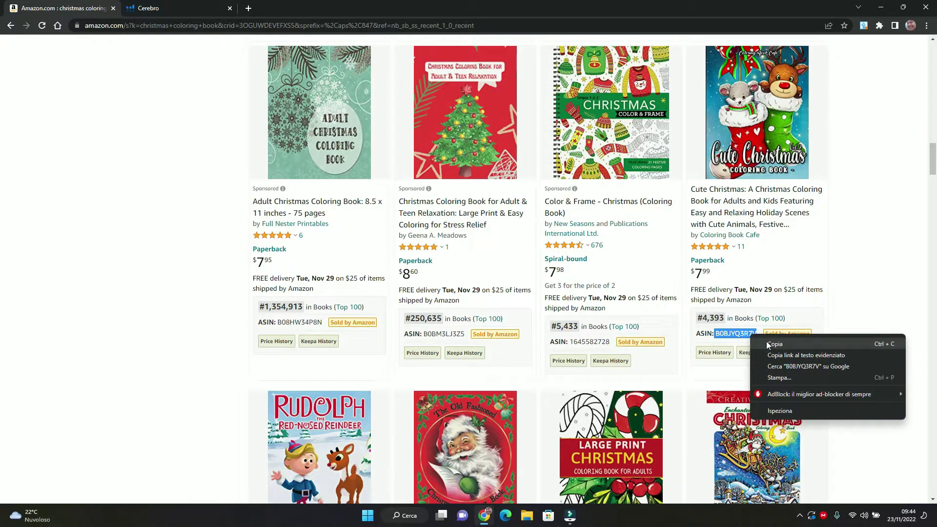
{"action": "left_click", "coordinate": [767, 341]}
{"action": "left_click", "coordinate": [148, 8]}
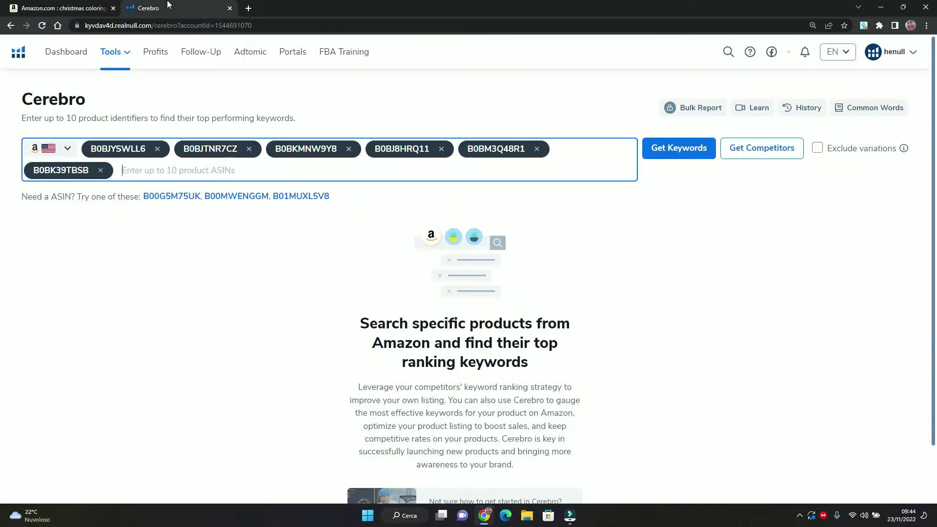
{"action": "right_click", "coordinate": [126, 168]}
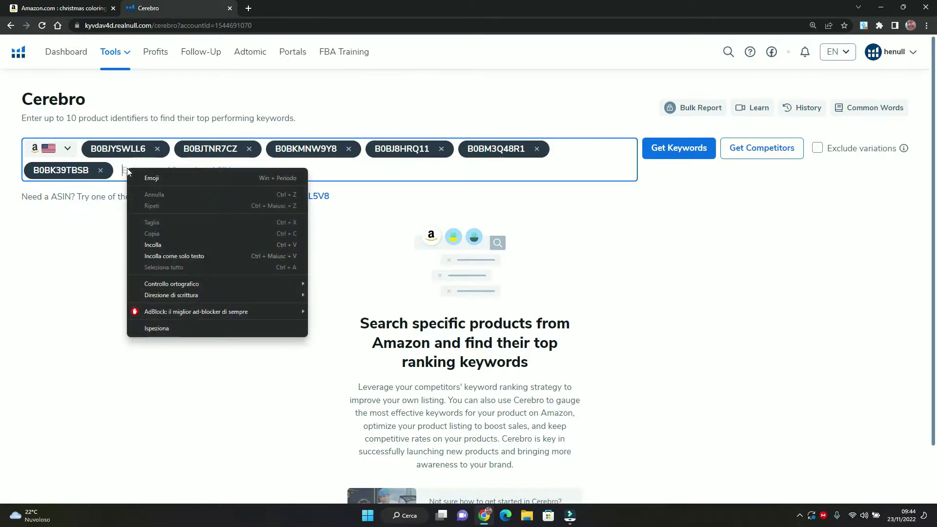
{"action": "left_click", "coordinate": [165, 243]}
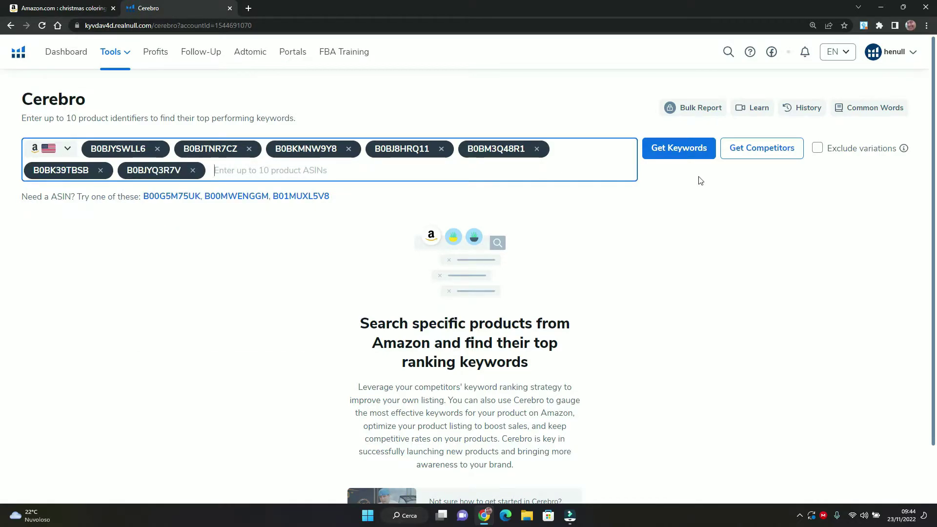
- Get the keywords for the entered ASINs by running a new search instead of loading one from history
{"action": "left_click", "coordinate": [676, 152]}
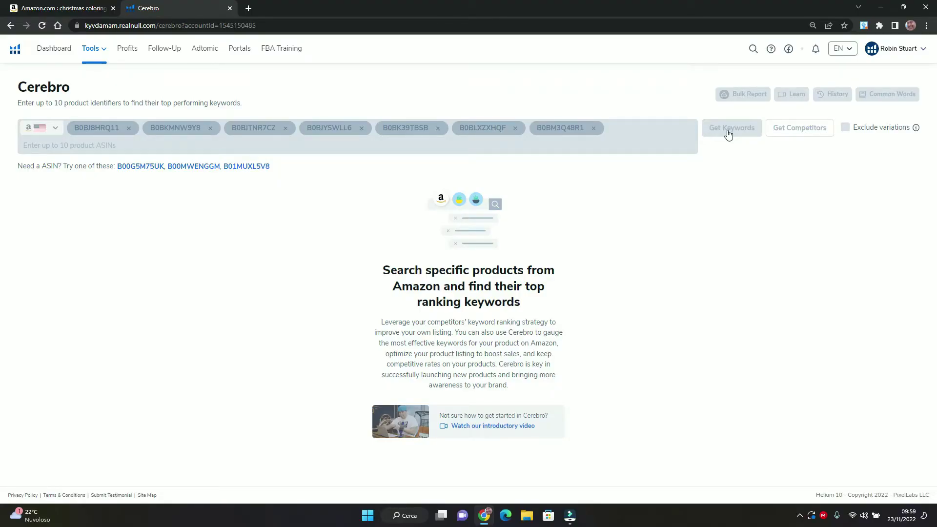
{"action": "left_click", "coordinate": [728, 132]}
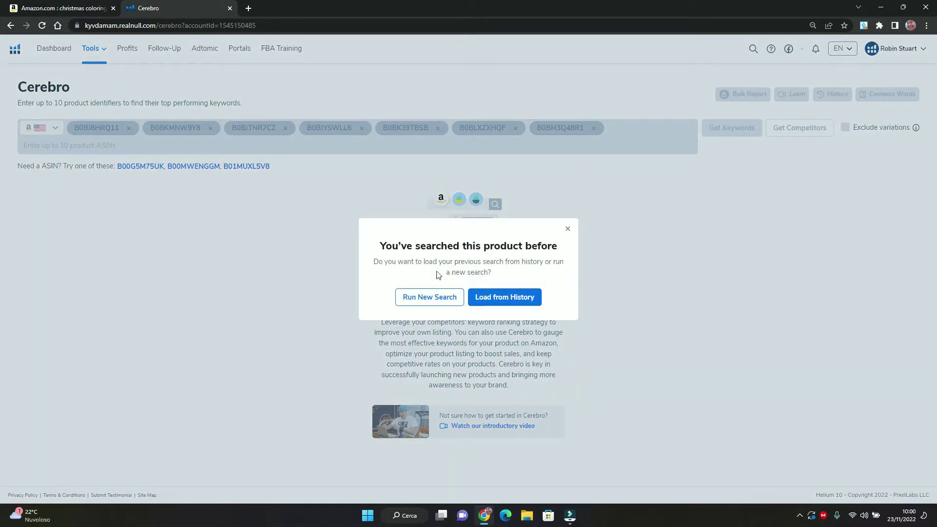
{"action": "left_click", "coordinate": [421, 295]}
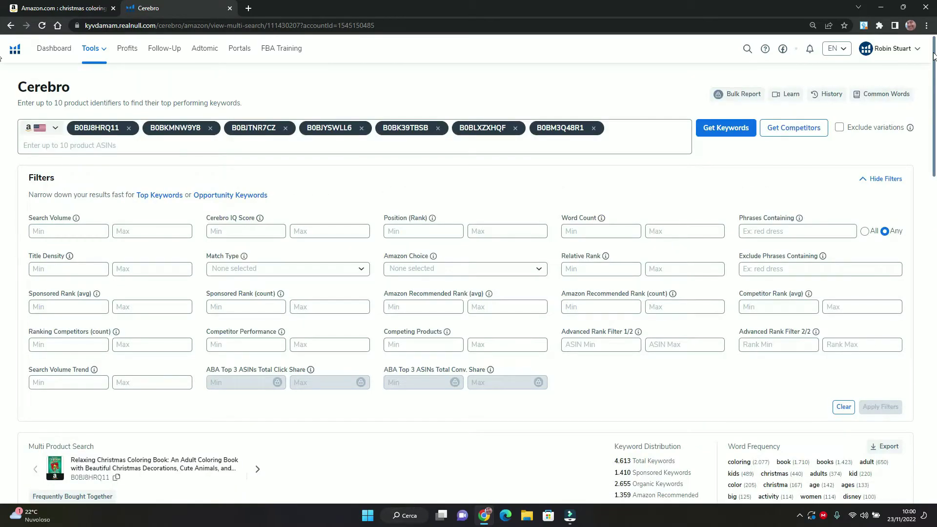
- Hide the ABA Total Click Share and ABA Total Conv. Share columns in the keyword results table
{"action": "left_click_drag", "start_coordinate": [934, 56], "coordinate": [935, 140]}
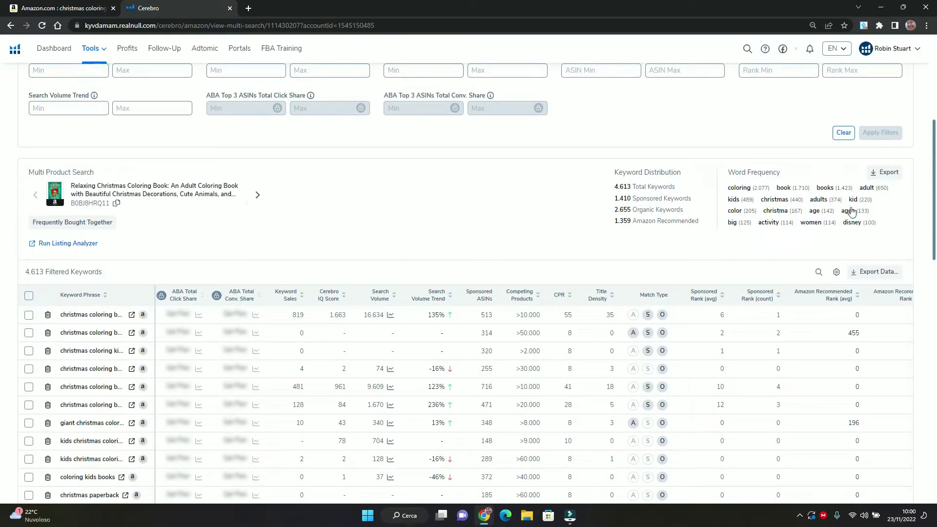
{"action": "left_click", "coordinate": [837, 273]}
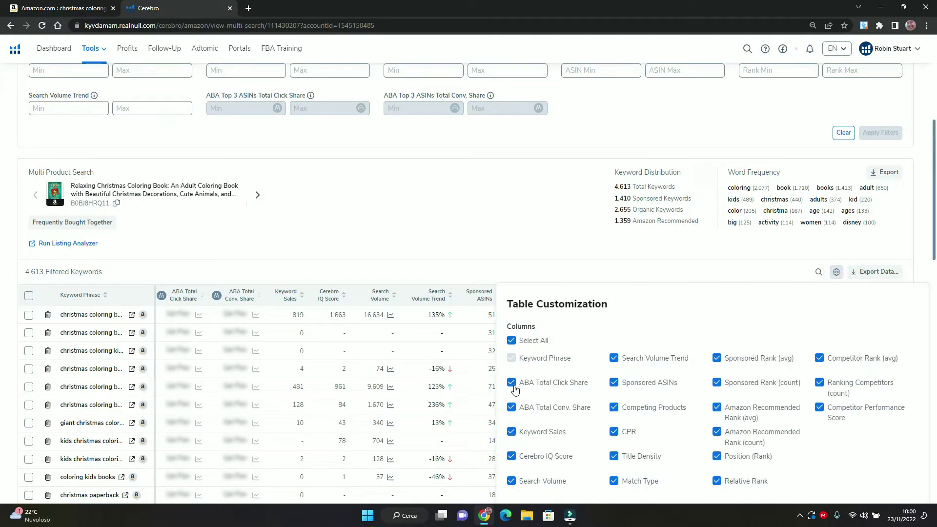
{"action": "left_click", "coordinate": [512, 384]}
{"action": "left_click", "coordinate": [511, 410]}
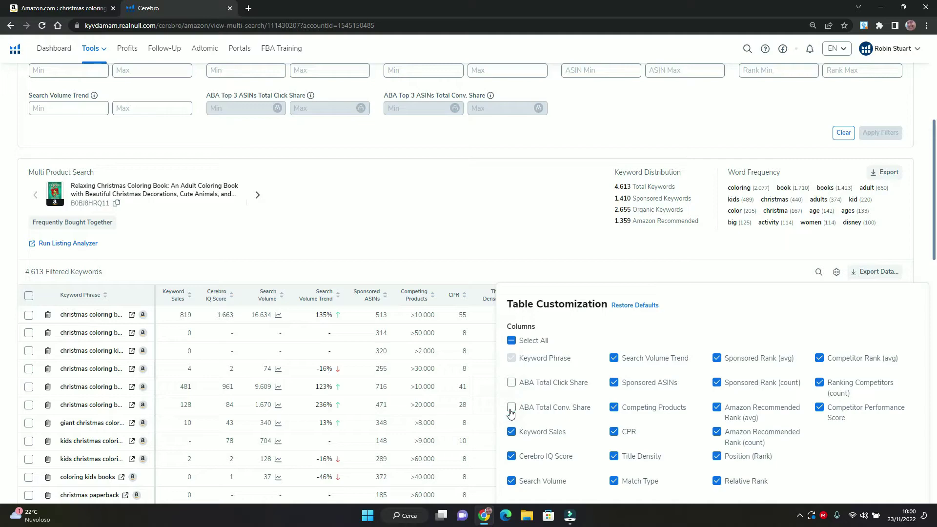
{"action": "left_click", "coordinate": [523, 255]}
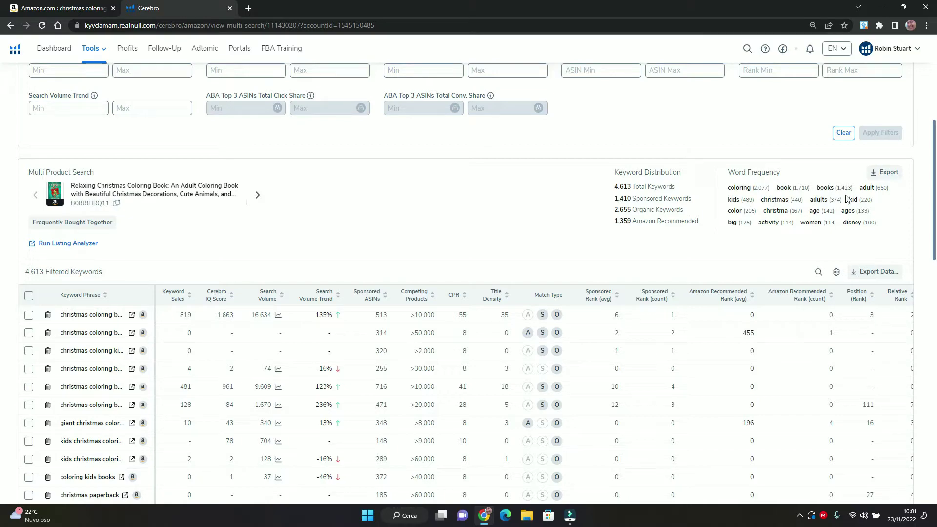
- Filter the keyword results to a minimum search volume of 500
{"action": "left_click_drag", "start_coordinate": [935, 180], "coordinate": [935, 105]}
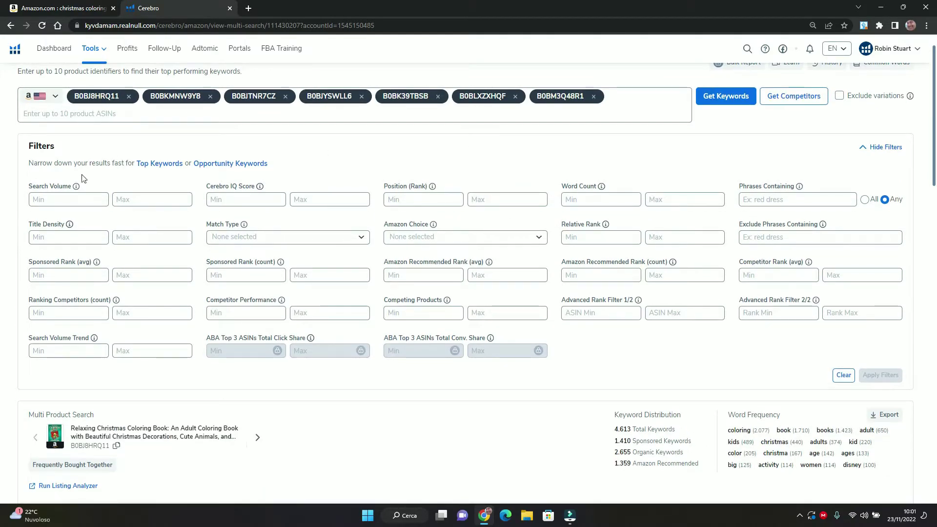
{"action": "left_click", "coordinate": [67, 197]}
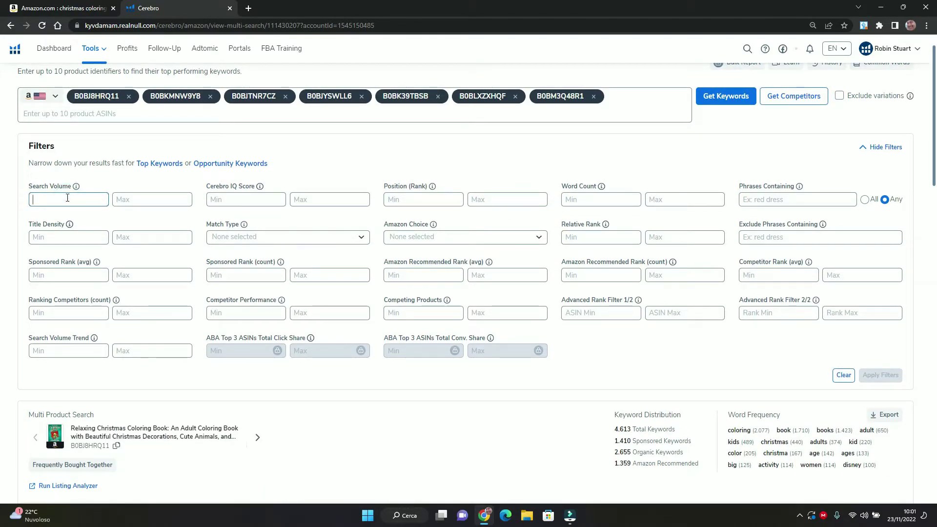
{"action": "type", "text": "500"}
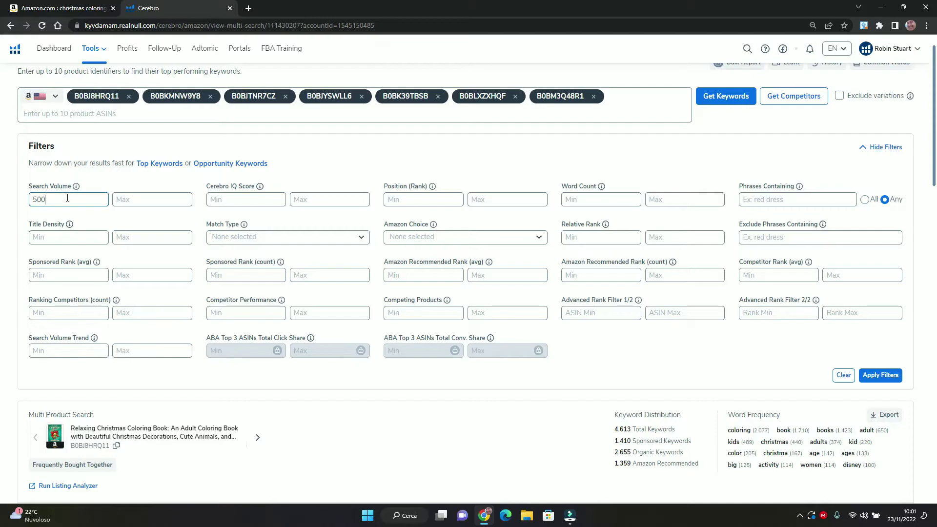
{"action": "left_click", "coordinate": [892, 381]}
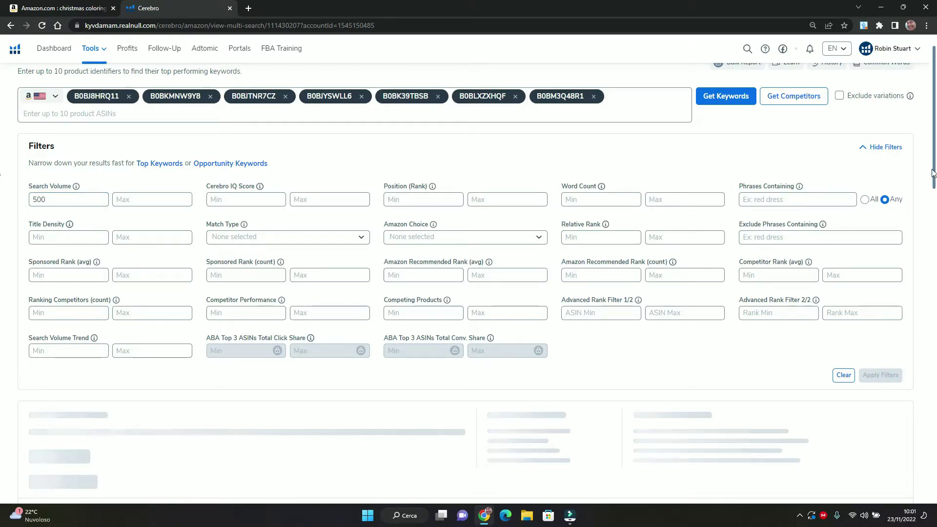
- Filter the keywords by Ranking Competitors (count) with a minimum of 1 and a maximum of 6
{"action": "left_click_drag", "start_coordinate": [934, 172], "coordinate": [935, 232]}
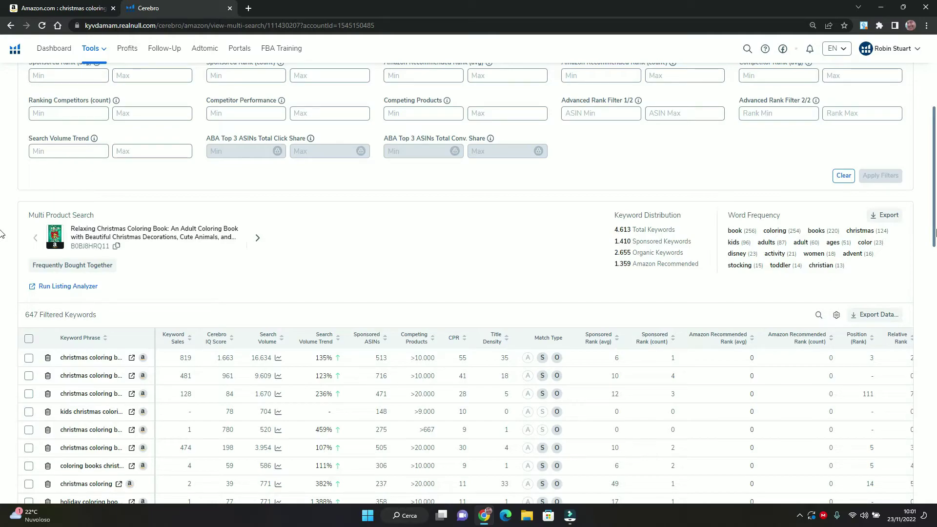
{"action": "left_click_drag", "start_coordinate": [936, 232], "coordinate": [936, 173]}
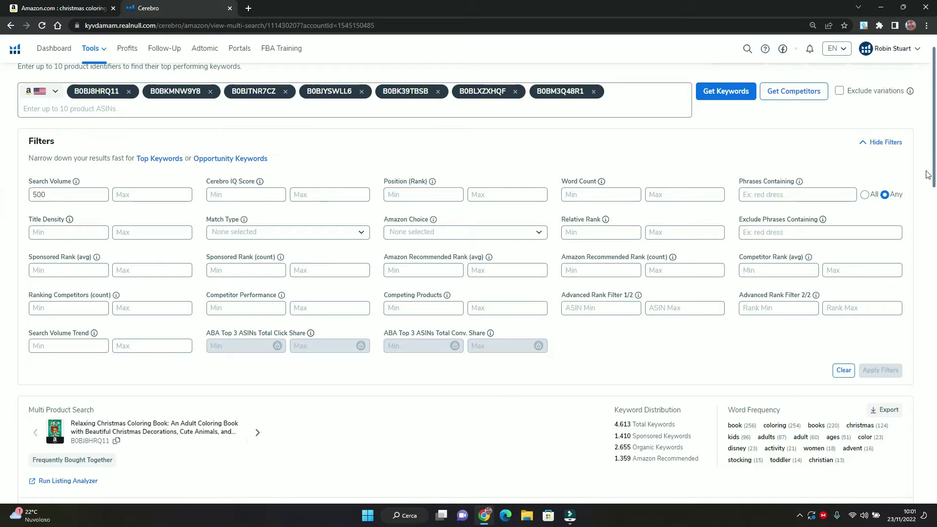
{"action": "left_click", "coordinate": [39, 307]}
{"action": "type", "text": "1"}
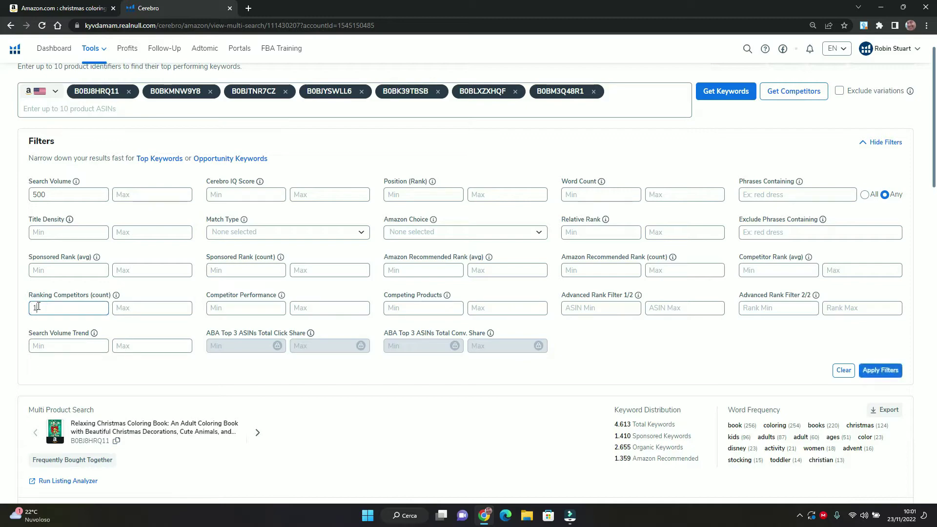
{"action": "left_click", "coordinate": [129, 308]}
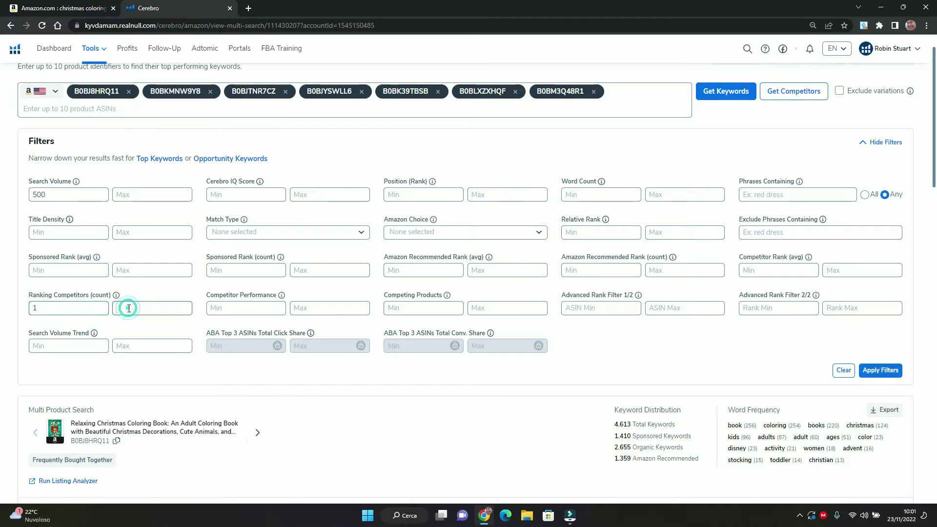
{"action": "type", "text": "6"}
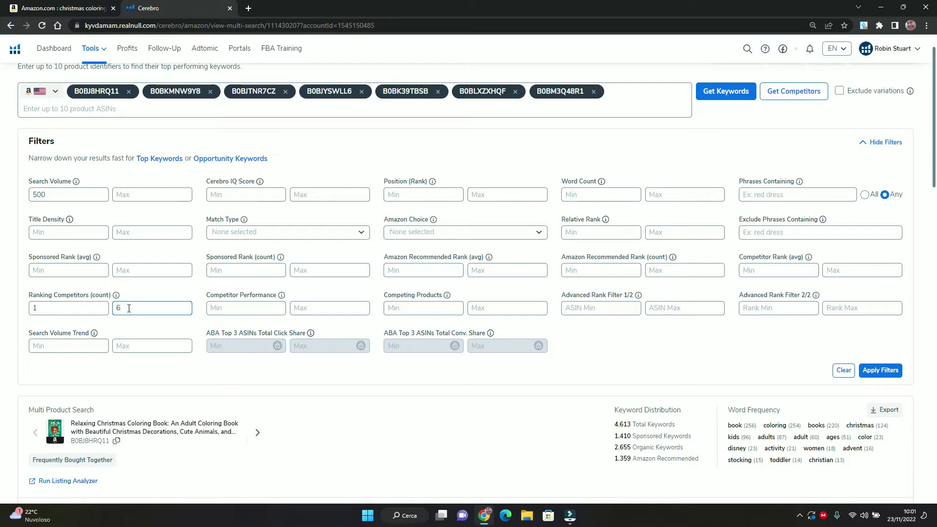
{"action": "left_click", "coordinate": [893, 374]}
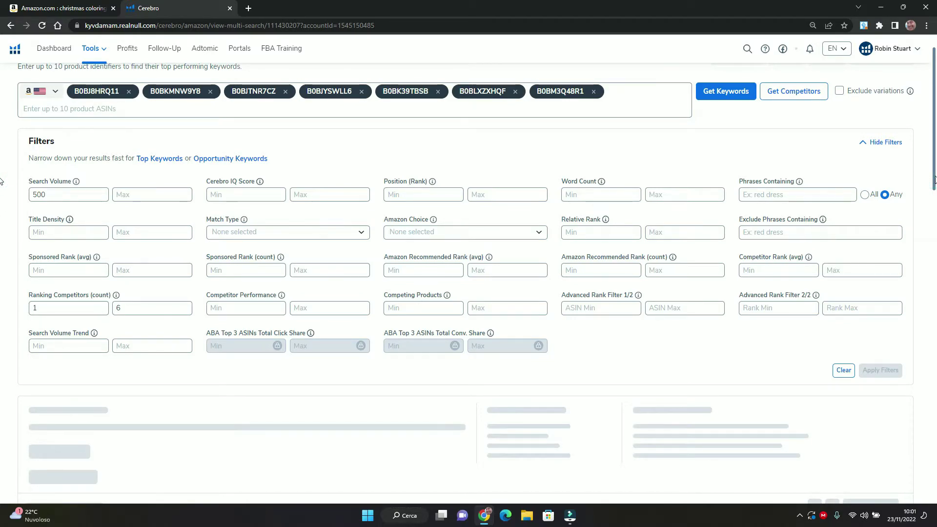
- Filter the keywords by Position (Rank) with a minimum of 1 and a maximum of 20
{"action": "scroll", "coordinate": [0, 209], "scroll_direction": "down", "scroll_amount": 2}
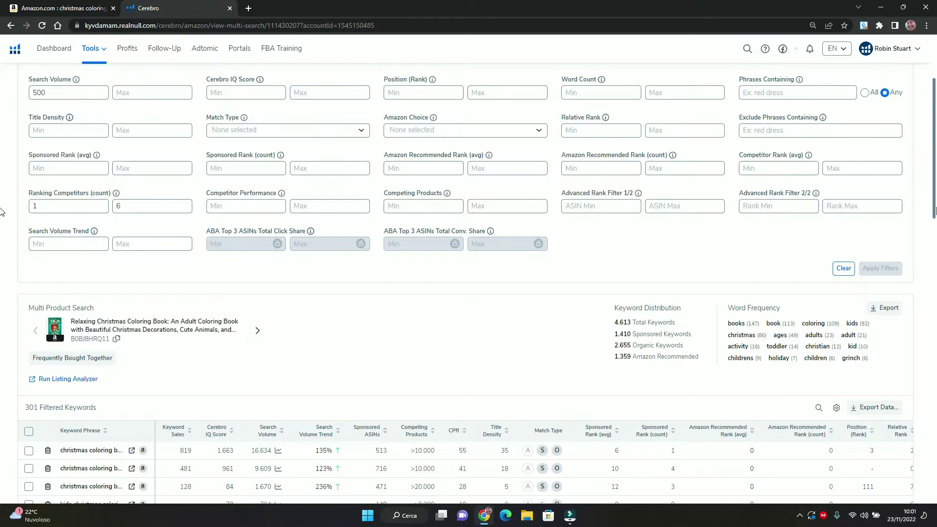
{"action": "scroll", "coordinate": [2, 220], "scroll_direction": "up", "scroll_amount": 3}
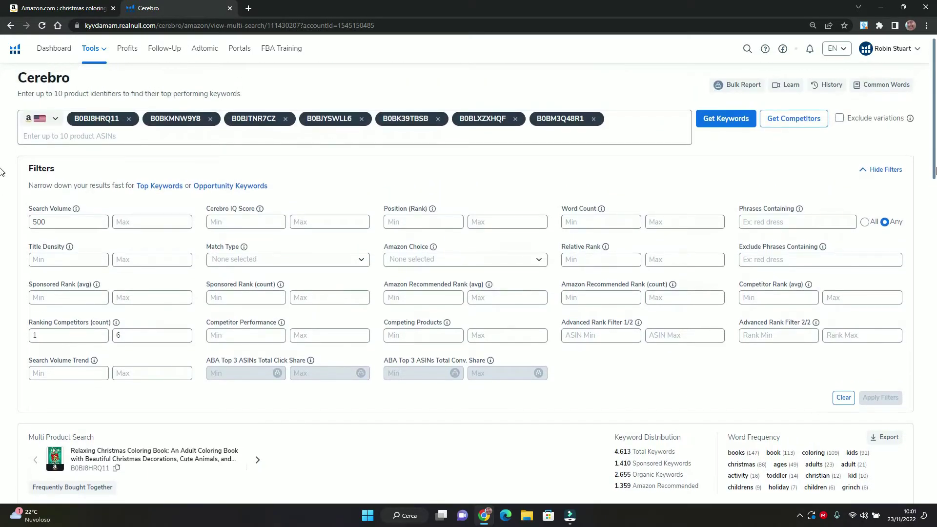
{"action": "left_click", "coordinate": [404, 218]}
{"action": "left_click", "coordinate": [402, 219]}
{"action": "type", "text": "1"}
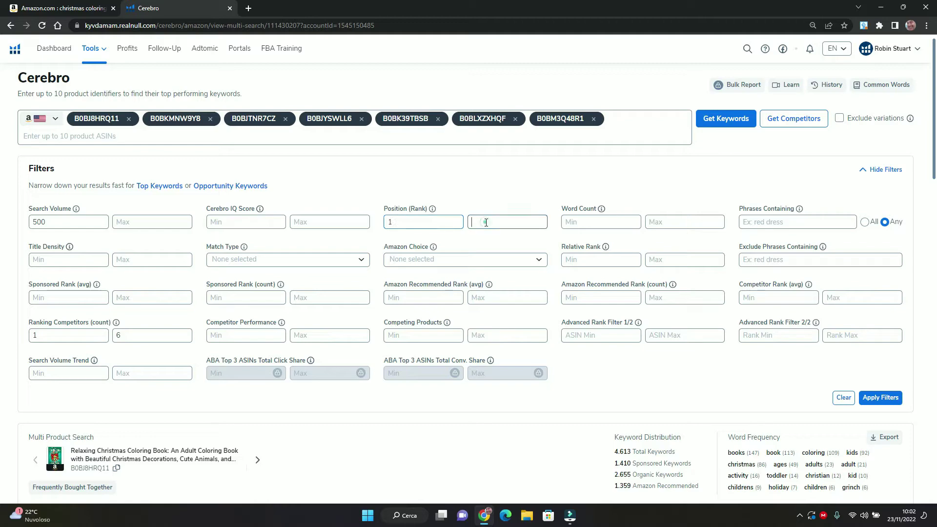
{"action": "left_click", "coordinate": [486, 222]}
{"action": "left_click", "coordinate": [884, 399]}
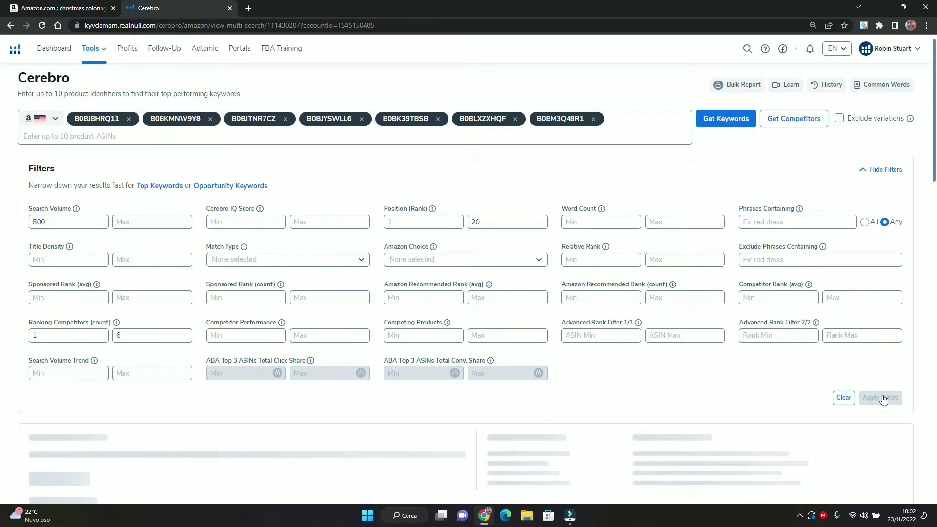
- Sort the filtered keywords by search volume from highest to lowest and widen the Keyword Phrase column to show the full phrases
{"action": "scroll", "coordinate": [884, 399], "scroll_direction": "down", "scroll_amount": 2}
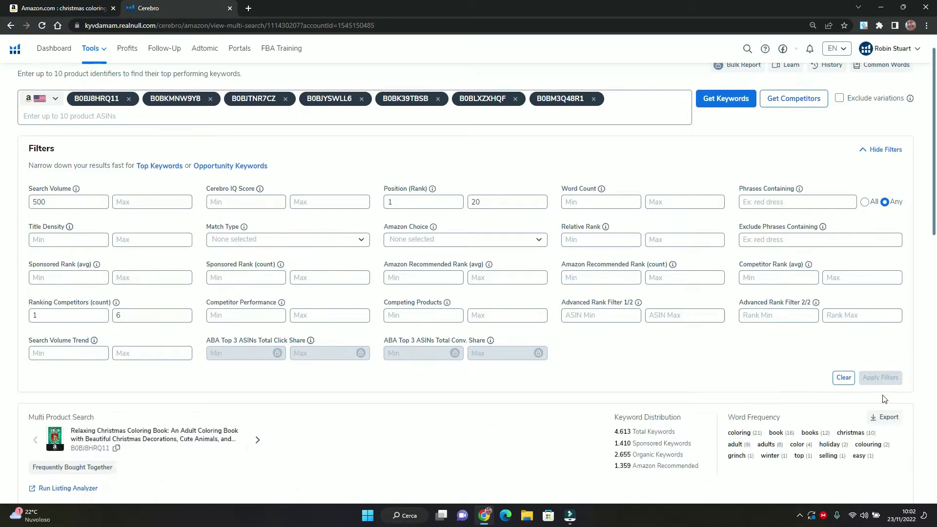
{"action": "scroll", "coordinate": [884, 400], "scroll_direction": "down", "scroll_amount": 3}
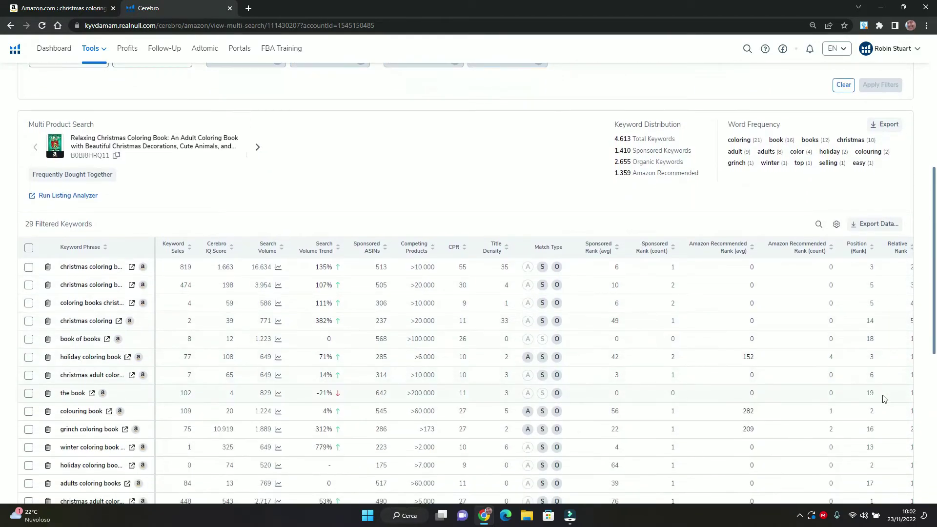
{"action": "left_click", "coordinate": [268, 247]}
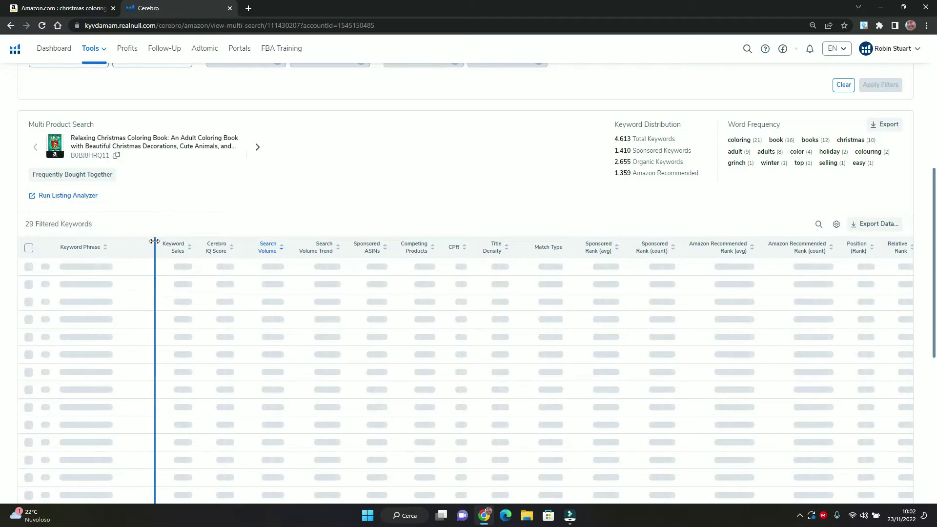
{"action": "left_click_drag", "start_coordinate": [156, 243], "coordinate": [211, 247]}
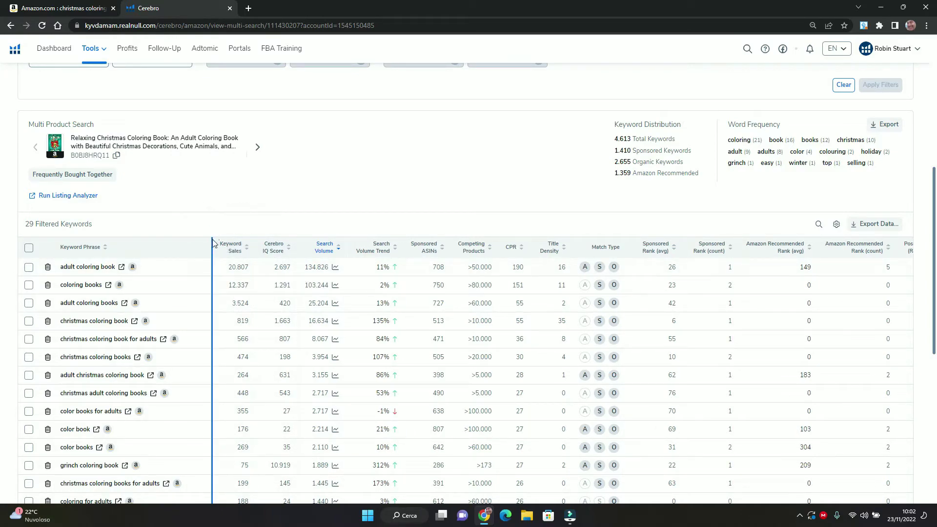
{"action": "left_click_drag", "start_coordinate": [211, 242], "coordinate": [218, 241]}
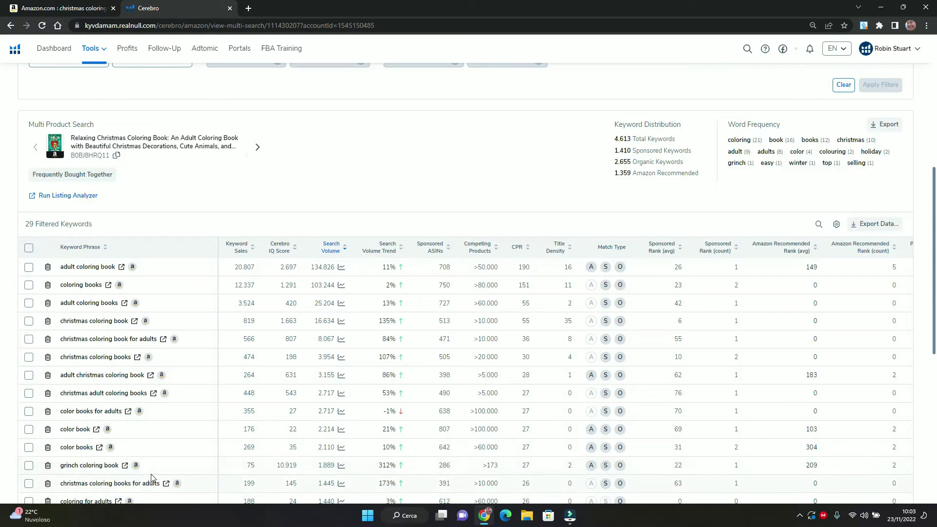
- Review the whole filtered keyword list, then examine the sales, IQ score, search volume and trend figures for "adult coloring book"
{"action": "scroll", "coordinate": [184, 389], "scroll_direction": "down", "scroll_amount": 3}
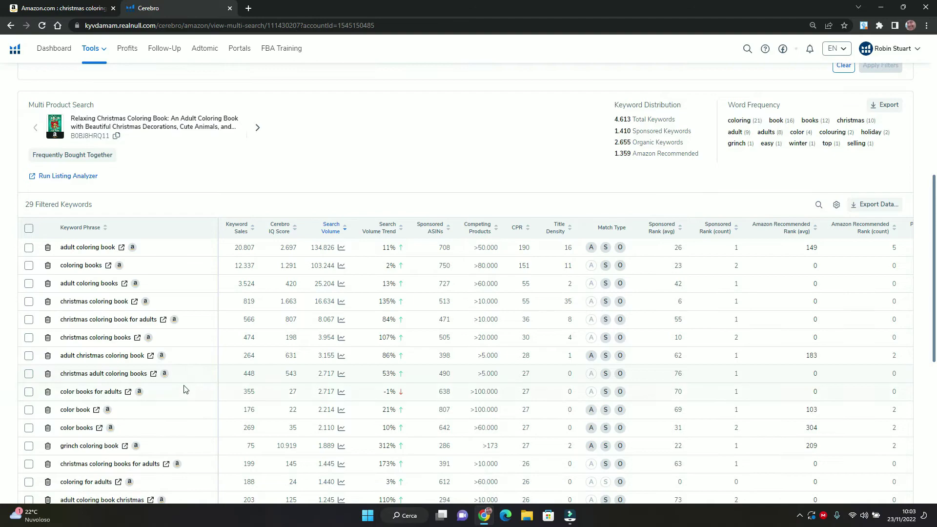
{"action": "scroll", "coordinate": [185, 389], "scroll_direction": "down", "scroll_amount": 2}
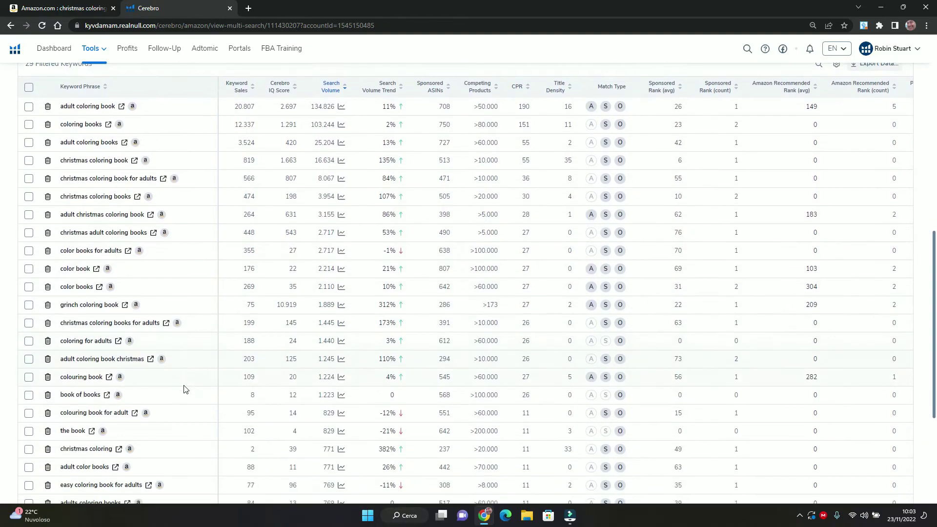
{"action": "scroll", "coordinate": [184, 389], "scroll_direction": "down", "scroll_amount": 2}
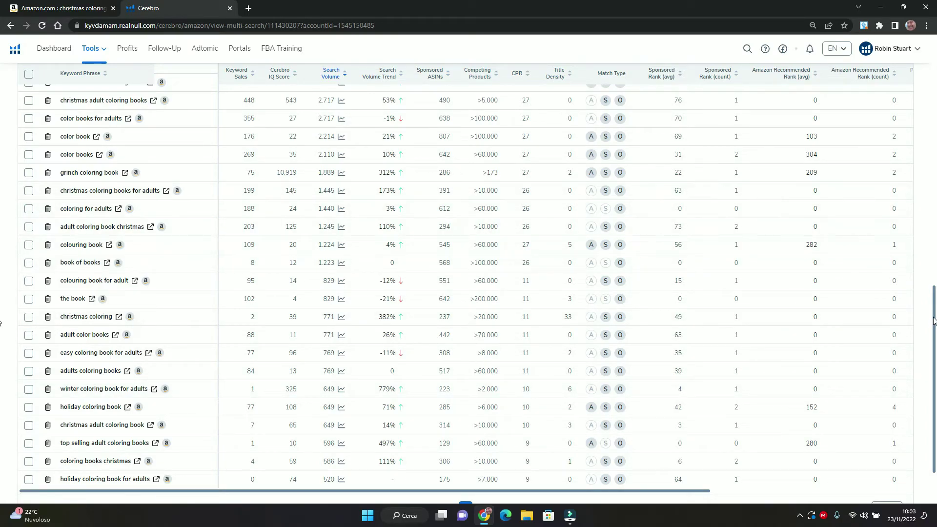
{"action": "scroll", "coordinate": [934, 320], "scroll_direction": "up", "scroll_amount": 4}
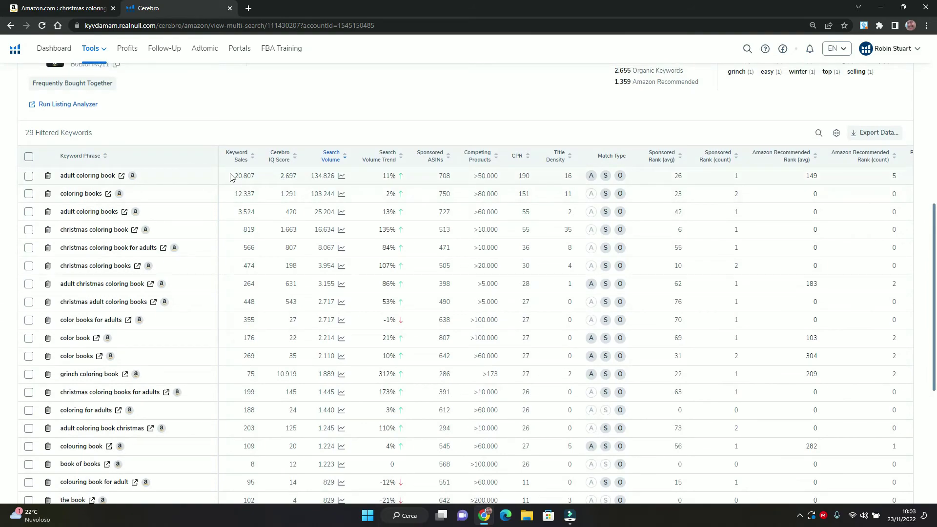
{"action": "left_click_drag", "start_coordinate": [230, 177], "coordinate": [435, 188]}
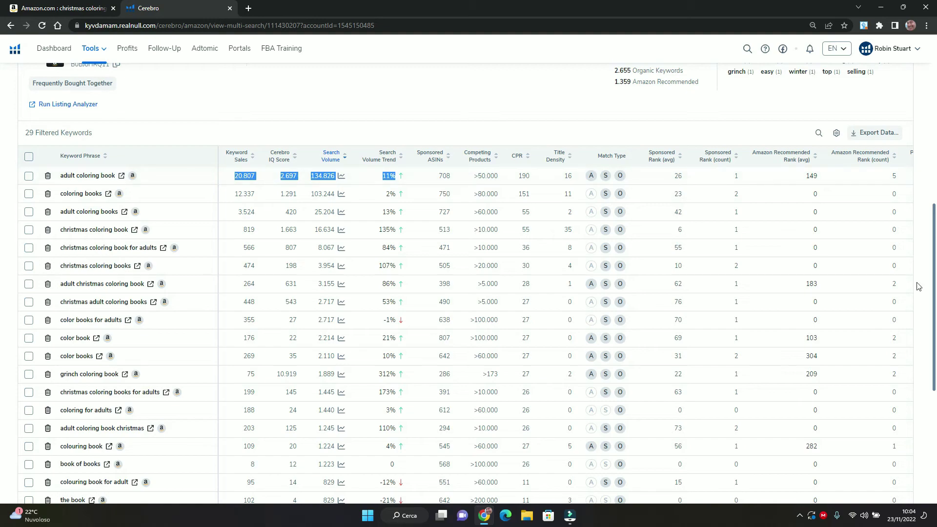
- Narrow the Position (Rank) filter to a maximum of 15 and apply it to the keyword results
{"action": "scroll", "coordinate": [934, 242], "scroll_direction": "up", "scroll_amount": 1}
{"action": "scroll", "coordinate": [934, 243], "scroll_direction": "up", "scroll_amount": 8}
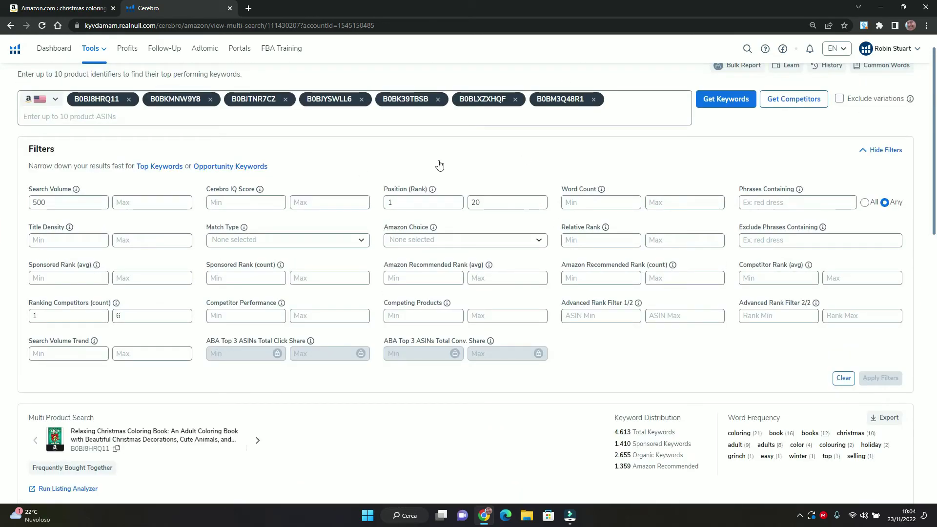
{"action": "left_click_drag", "start_coordinate": [493, 200], "coordinate": [471, 202]}
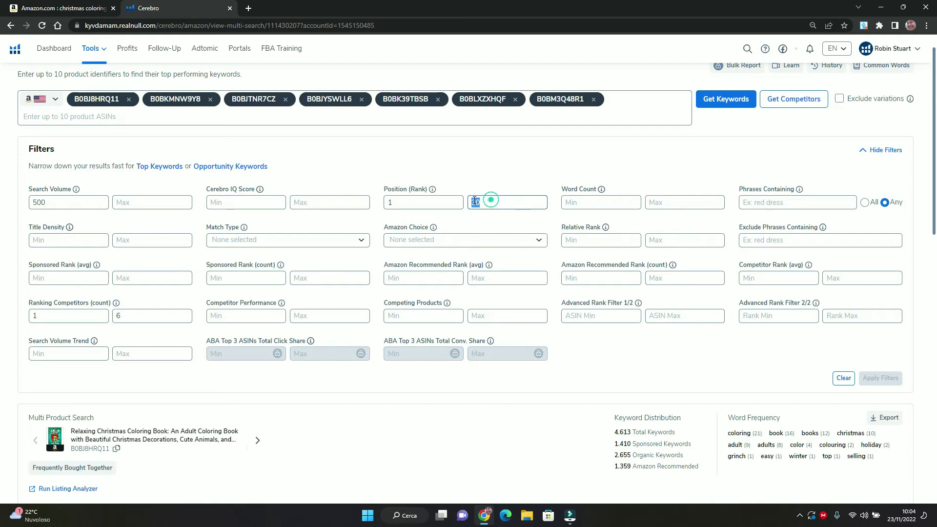
{"action": "type", "text": "15"}
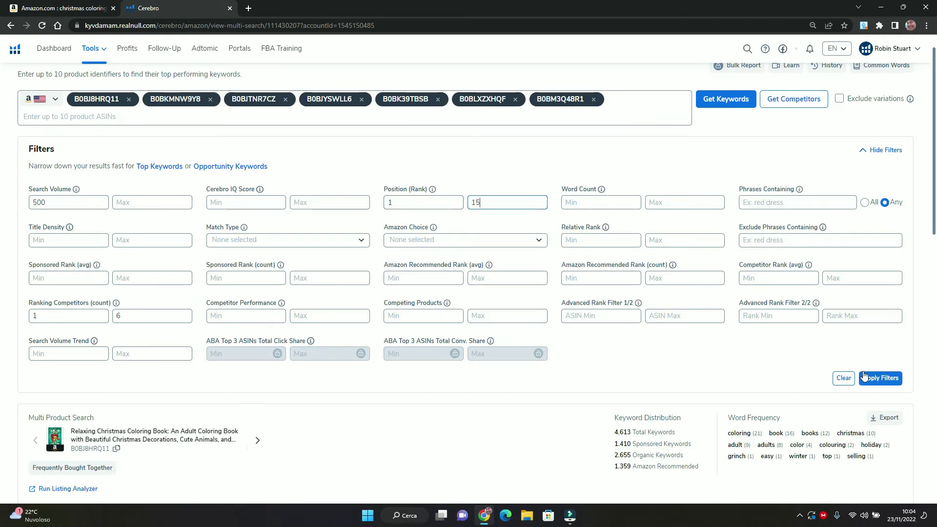
{"action": "left_click", "coordinate": [883, 379]}
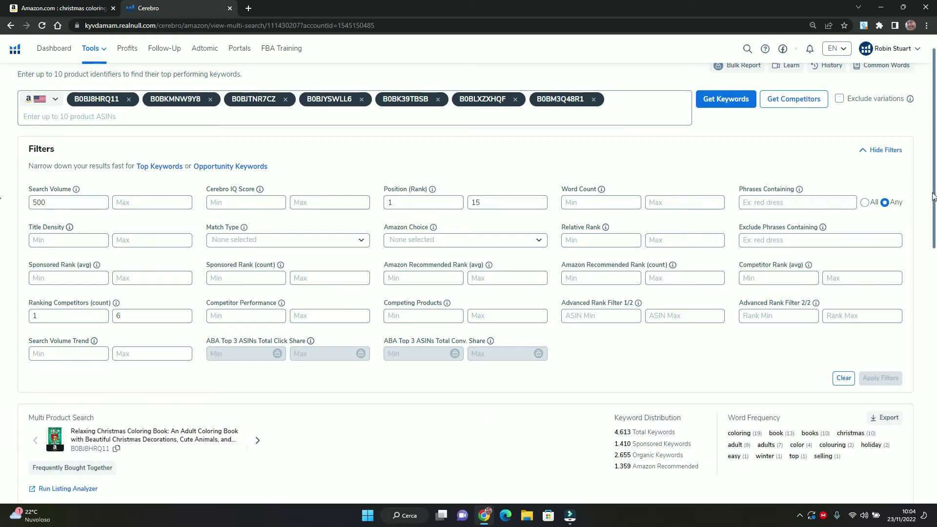
{"action": "scroll", "coordinate": [933, 197], "scroll_direction": "down", "scroll_amount": 3}
{"action": "scroll", "coordinate": [2, 275], "scroll_direction": "down", "scroll_amount": 4}
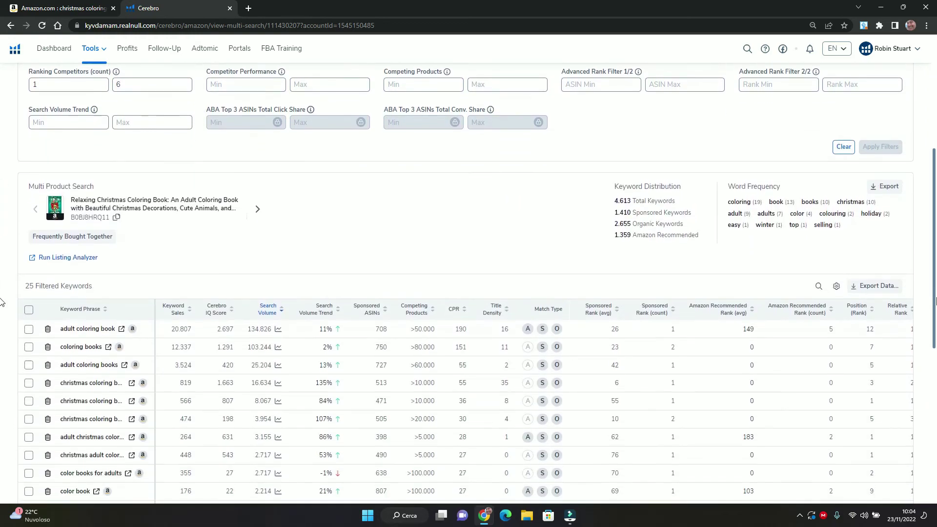